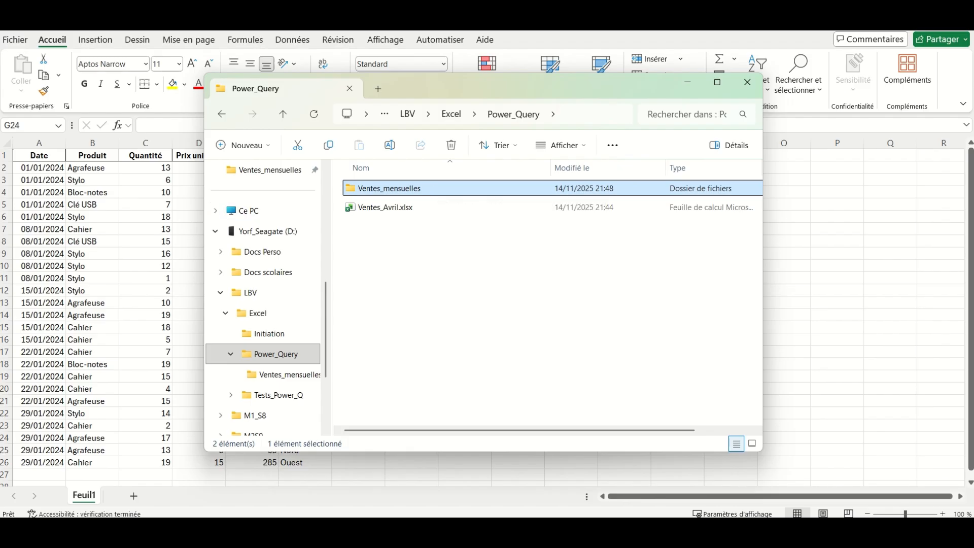
Open the Ventes_mensuelles folder to review its monthly workbooks, and examine the column layout of the January sales sheet.
{"action": "double_click", "coordinate": [417, 192]}
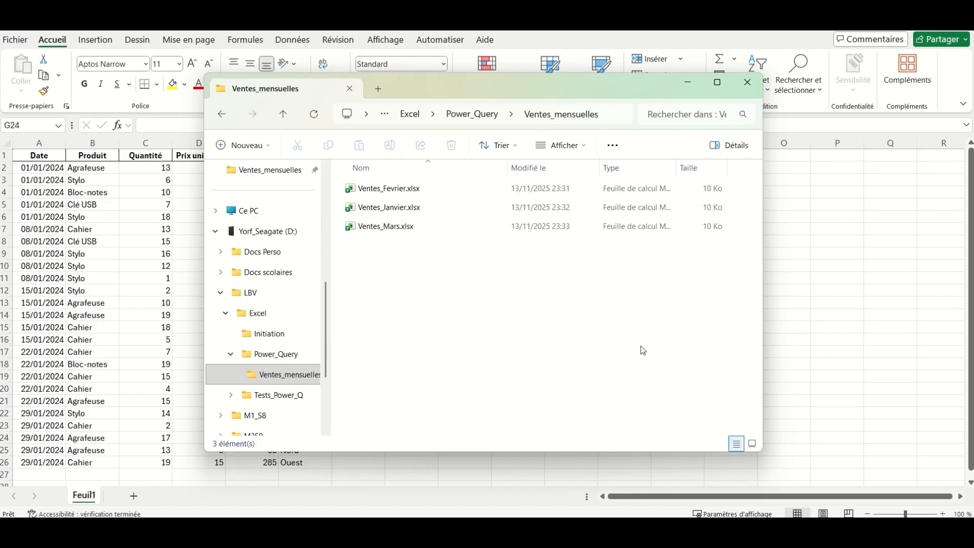
{"action": "left_click", "coordinate": [454, 216]}
{"action": "mouse_move", "coordinate": [713, 530]}
{"action": "left_click", "coordinate": [644, 472]}
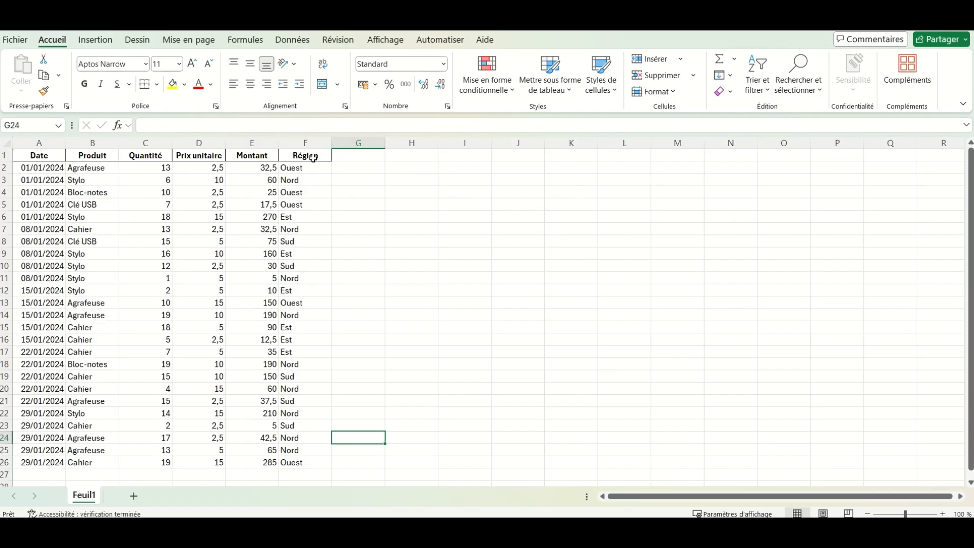
{"action": "left_click", "coordinate": [412, 241]}
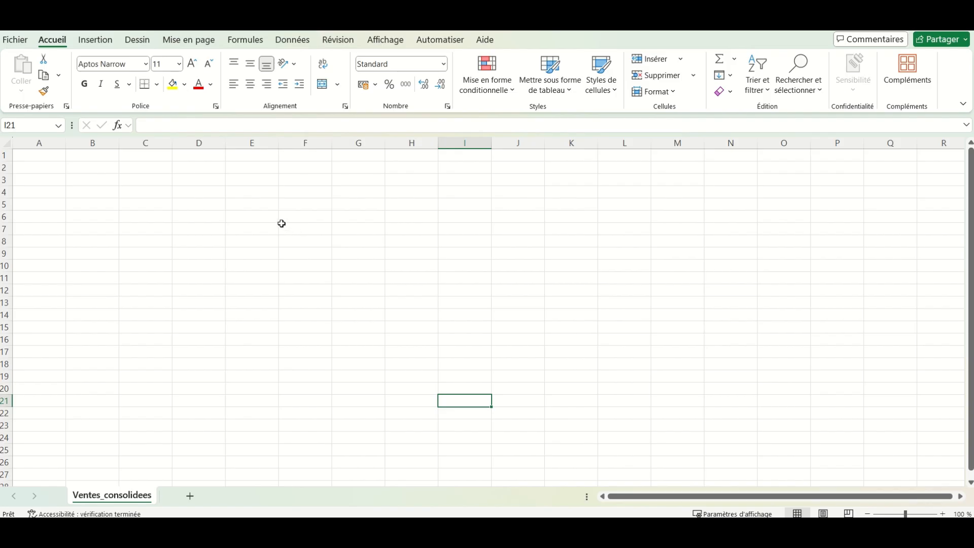
Import data from a folder into the Ventes_consolidees sheet's workbook, choosing the Ventes_mensuelles folder inside Power_Query as the source.
{"action": "left_click", "coordinate": [298, 45]}
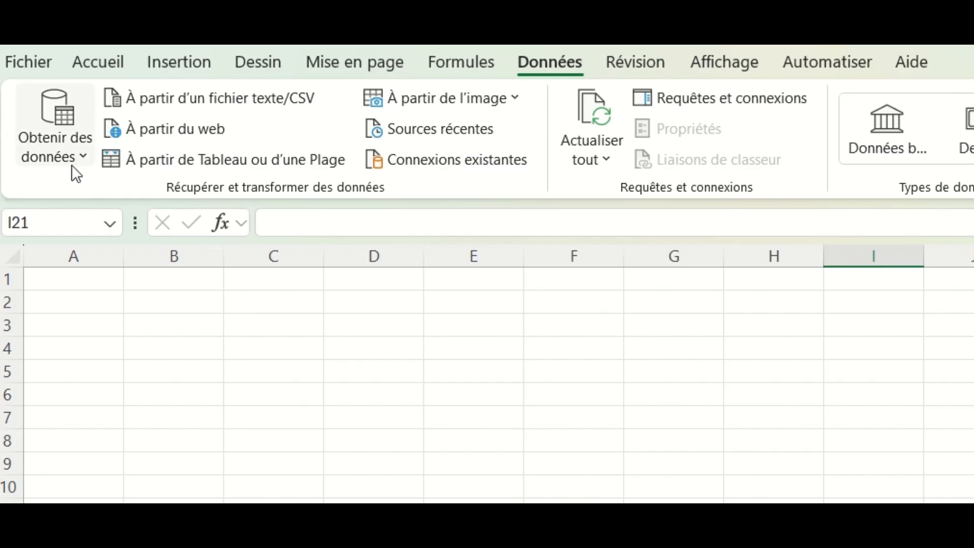
{"action": "left_click", "coordinate": [42, 93]}
{"action": "mouse_move", "coordinate": [159, 198]}
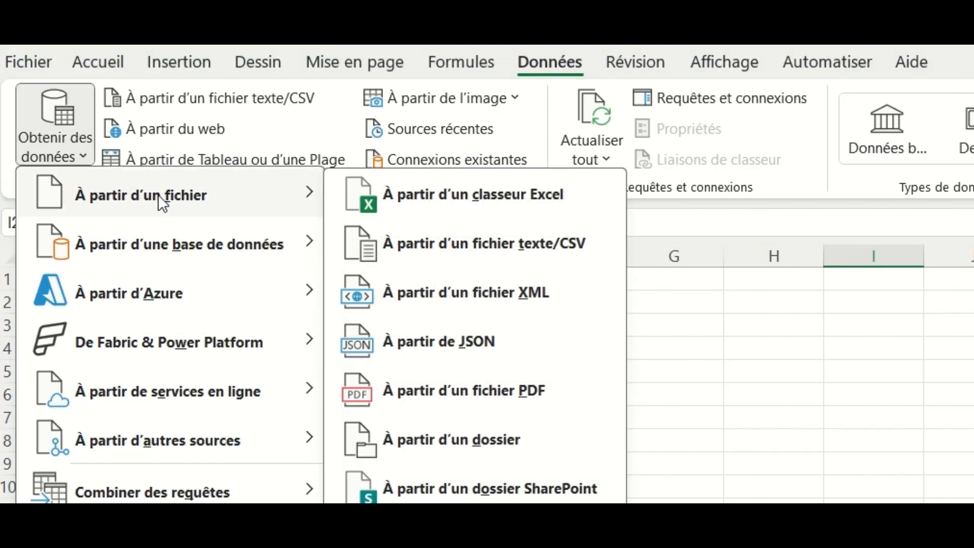
{"action": "left_click", "coordinate": [497, 441]}
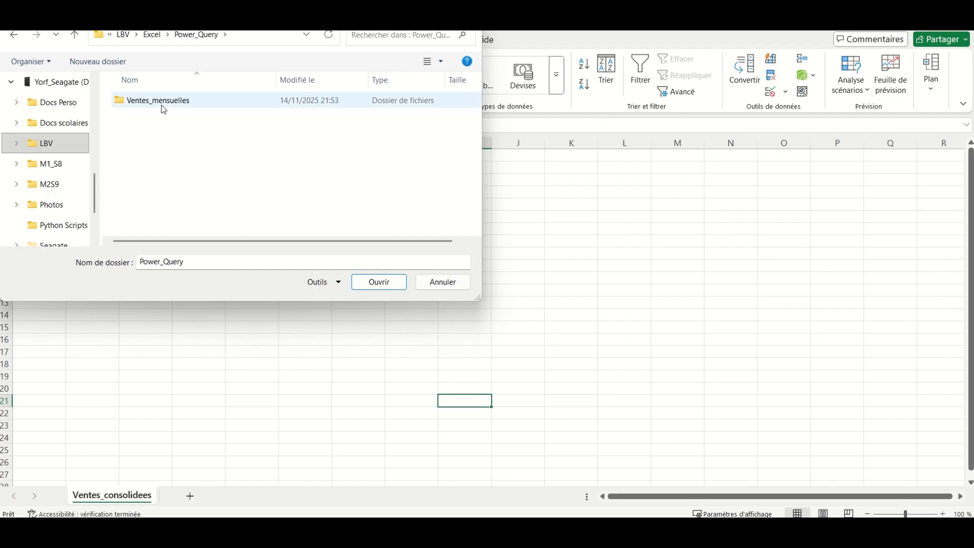
{"action": "left_click", "coordinate": [162, 105]}
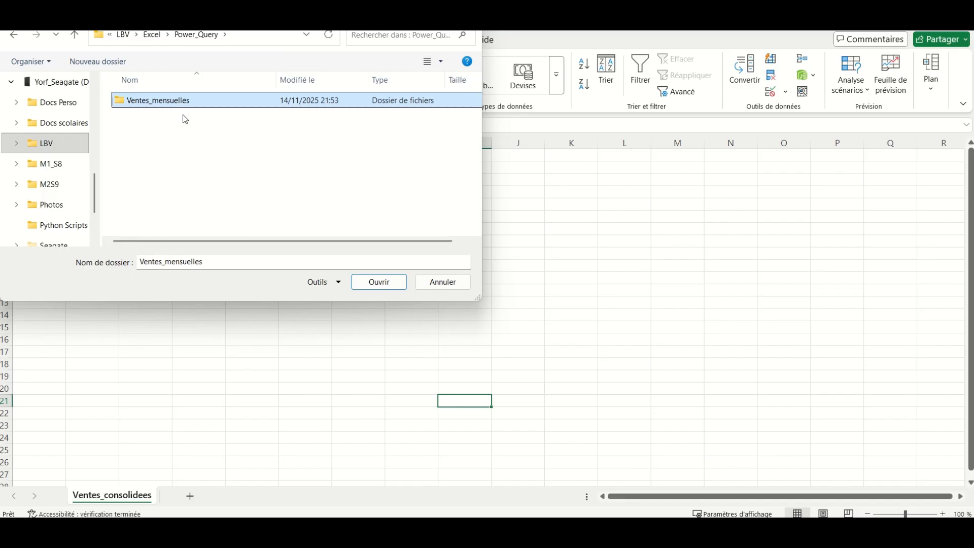
{"action": "left_click", "coordinate": [380, 283]}
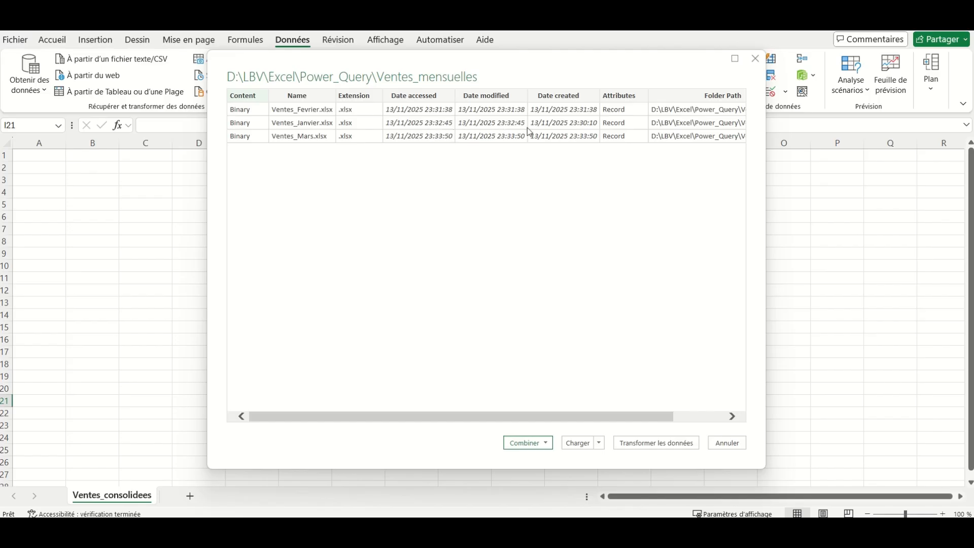
Combine and transform the folder's files, using Ventes_Janvier.xlsx as the sample file and Feuil1 as the object to extract.
{"action": "left_click", "coordinate": [544, 445]}
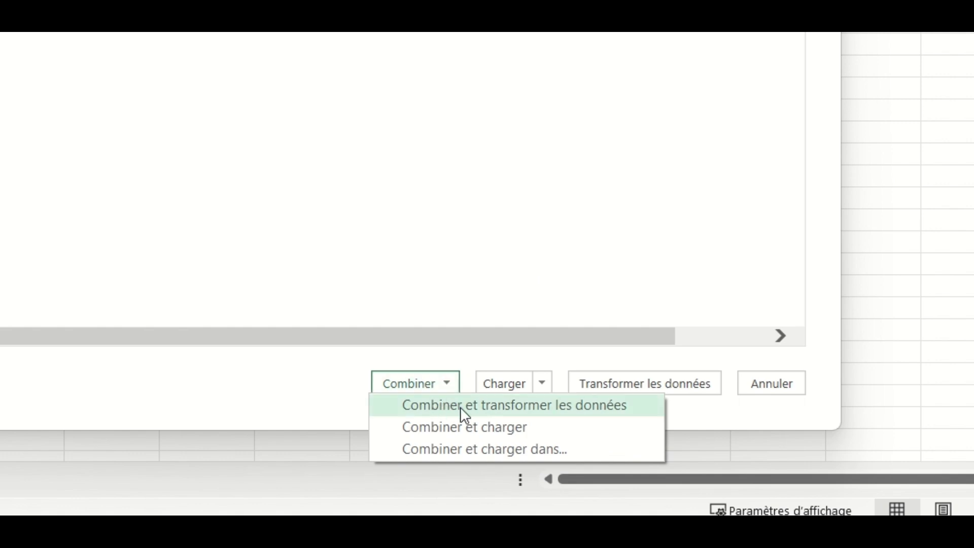
{"action": "left_click", "coordinate": [461, 406]}
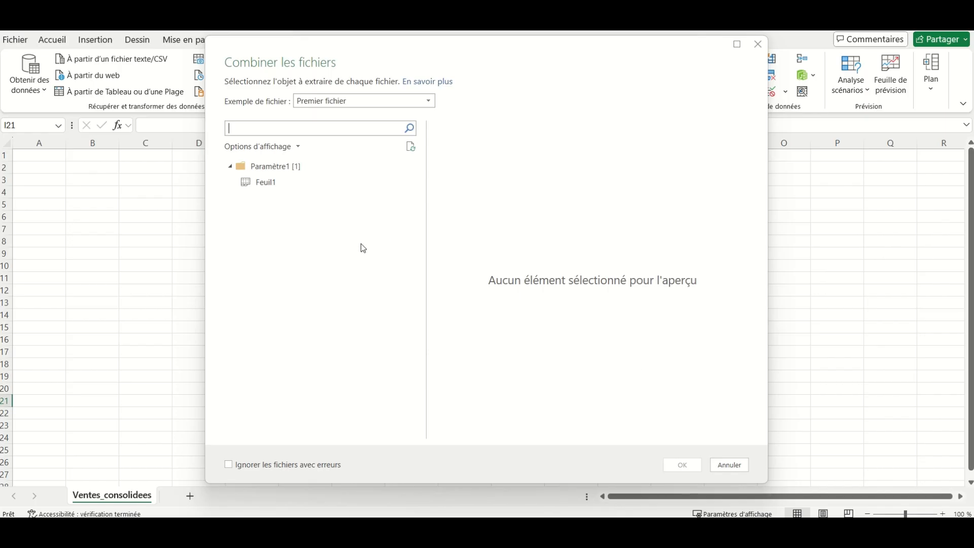
{"action": "left_click", "coordinate": [272, 185]}
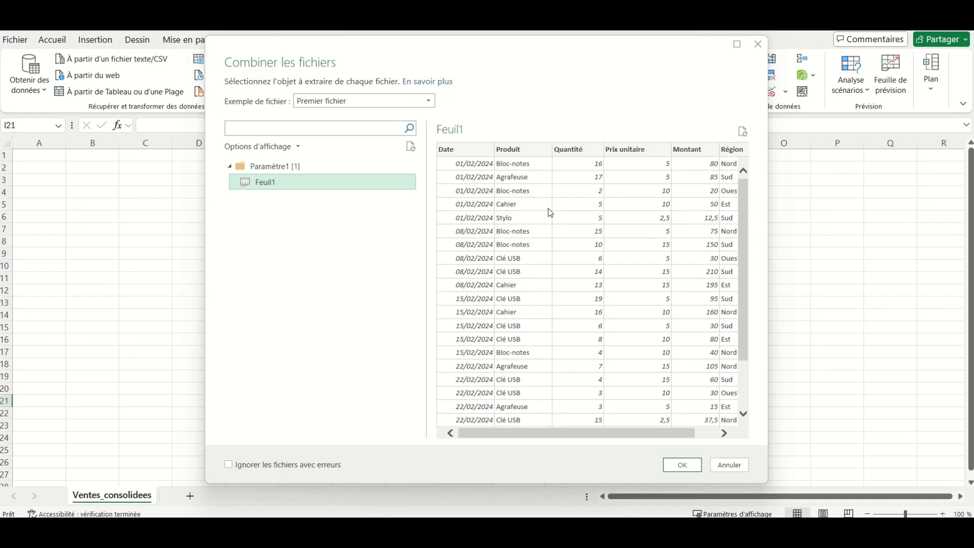
{"action": "scroll", "coordinate": [567, 289], "scroll_direction": "down", "scroll_amount": 2}
{"action": "scroll", "coordinate": [566, 293], "scroll_direction": "up", "scroll_amount": 2}
{"action": "left_click", "coordinate": [434, 104]}
{"action": "left_click", "coordinate": [388, 141]}
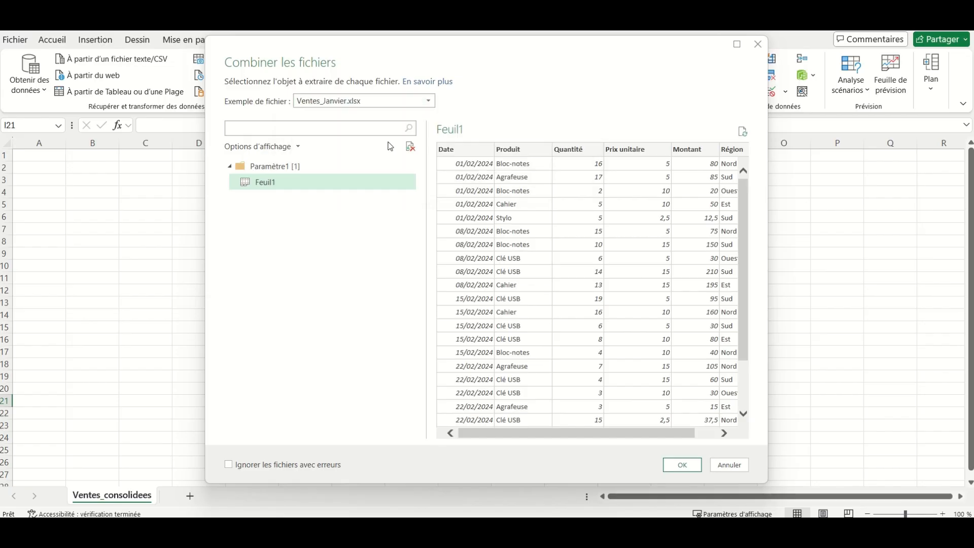
{"action": "left_click", "coordinate": [287, 183]}
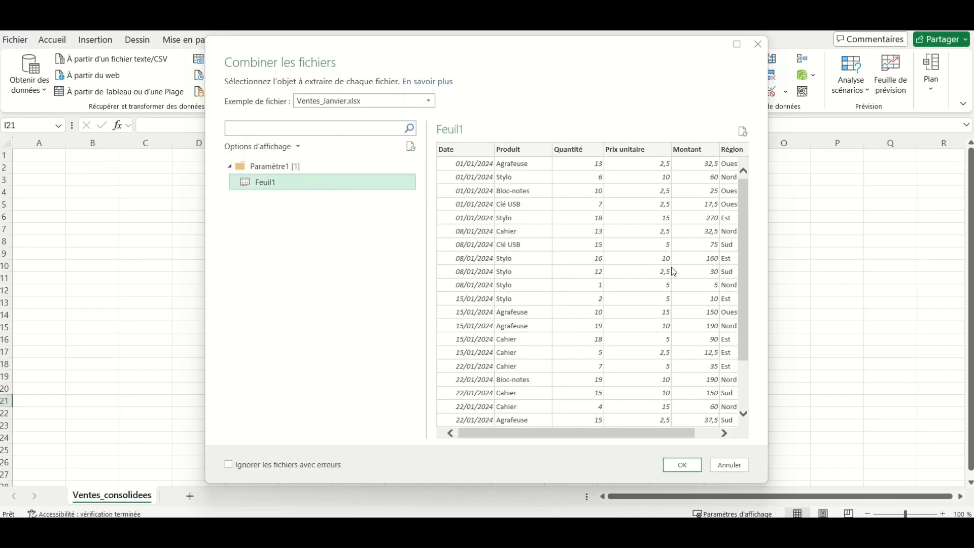
{"action": "left_click", "coordinate": [681, 465]}
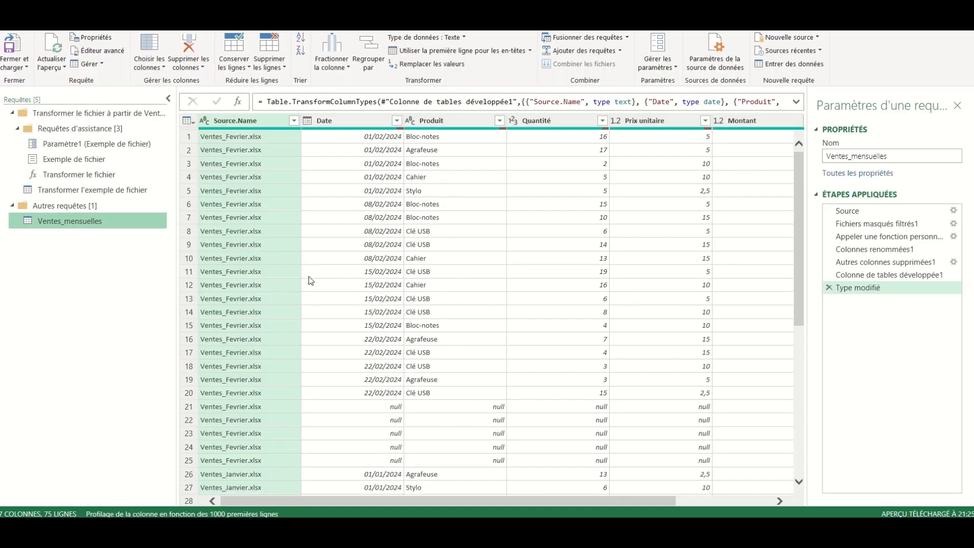
Sort the combined rows by Date in ascending order and remove the rows whose Date is empty.
{"action": "scroll", "coordinate": [244, 173], "scroll_direction": "down", "scroll_amount": 3}
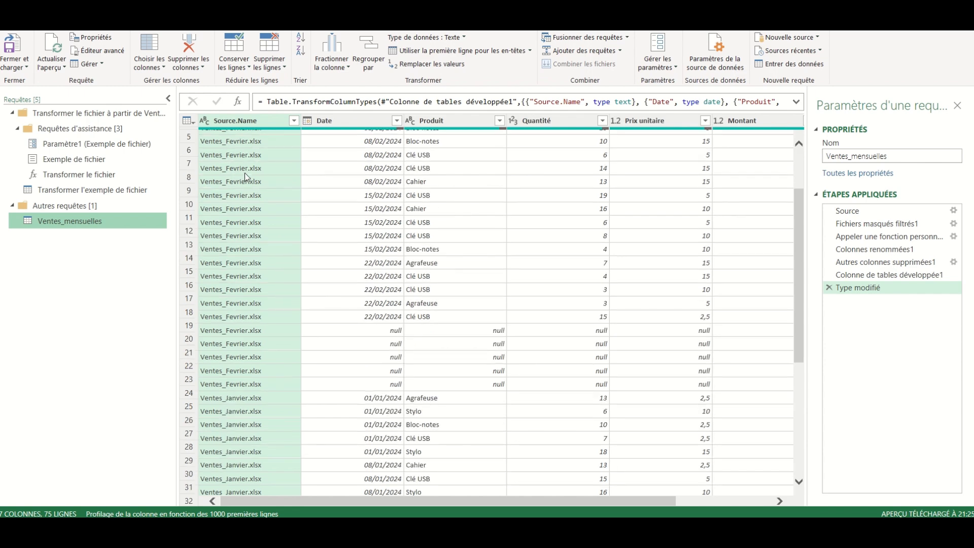
{"action": "scroll", "coordinate": [263, 232], "scroll_direction": "down", "scroll_amount": 10}
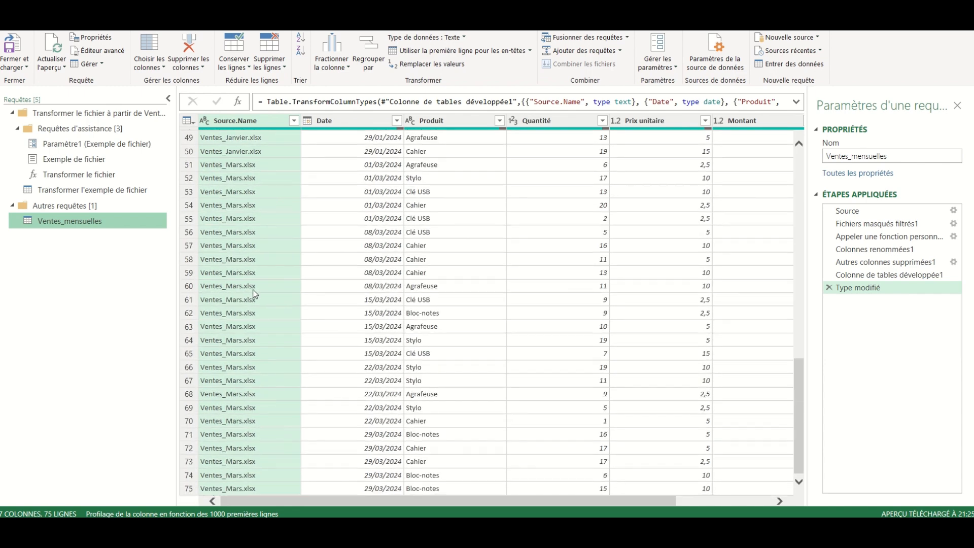
{"action": "scroll", "coordinate": [253, 294], "scroll_direction": "up", "scroll_amount": 15}
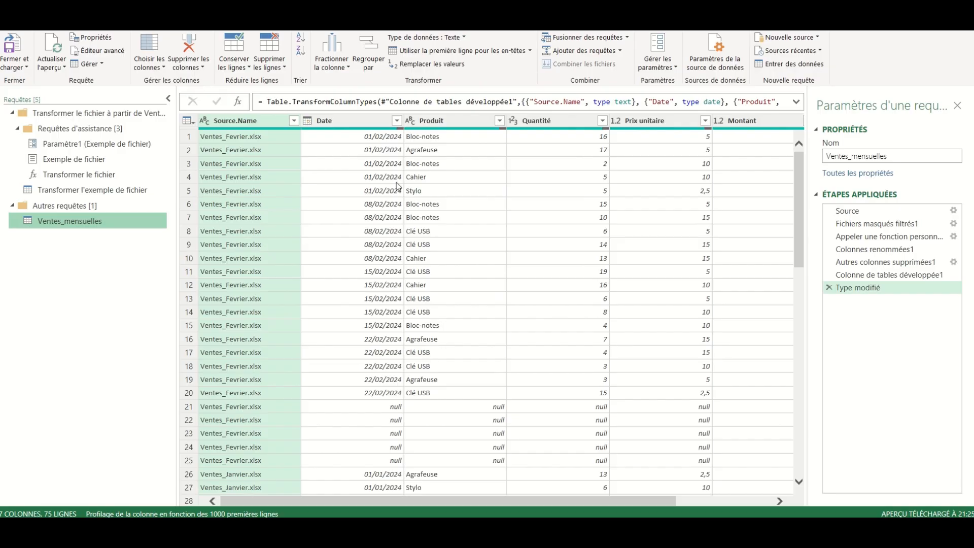
{"action": "left_click", "coordinate": [396, 121]}
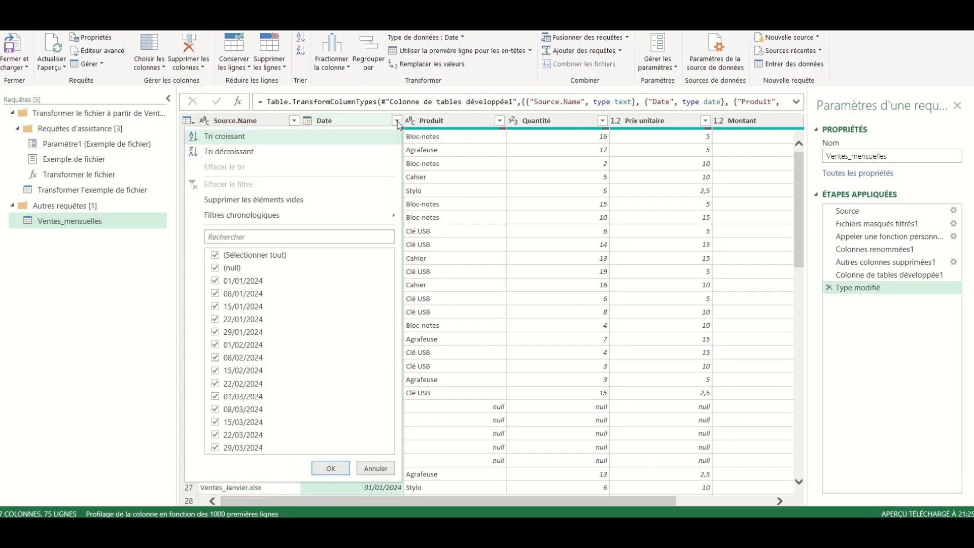
{"action": "left_click", "coordinate": [251, 140]}
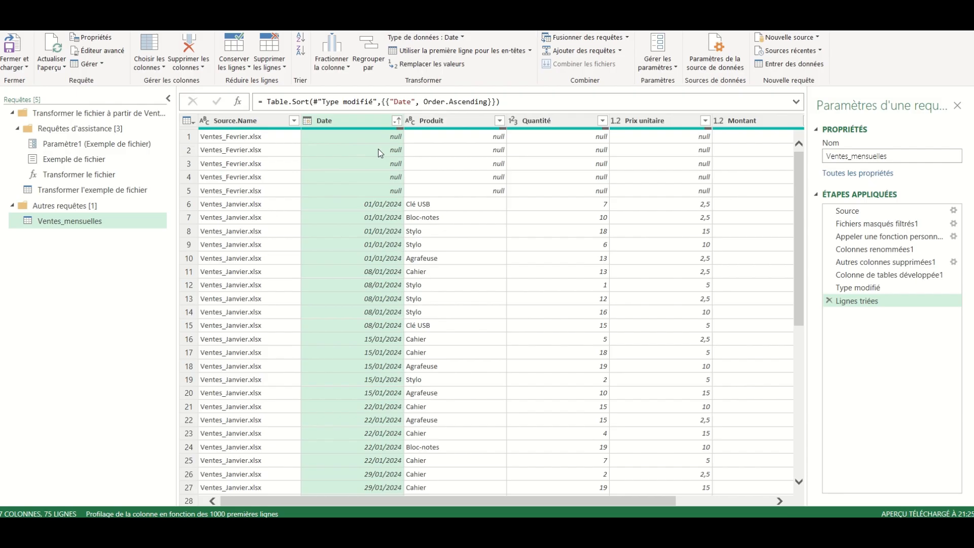
{"action": "left_click", "coordinate": [396, 122]}
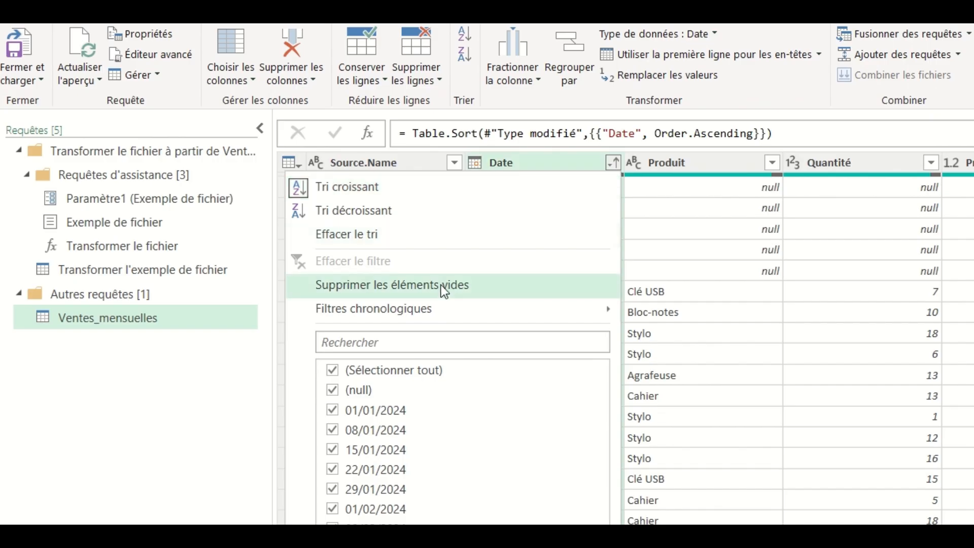
{"action": "left_click", "coordinate": [440, 284]}
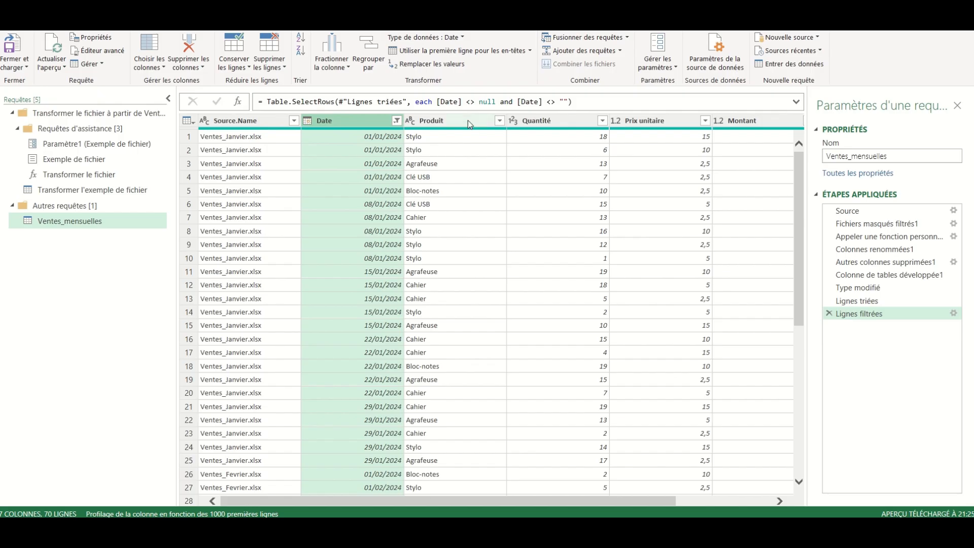
Check the data types of the Produit, Quantité, Montant and Région columns, and view the types available for Montant.
{"action": "left_click", "coordinate": [676, 238]}
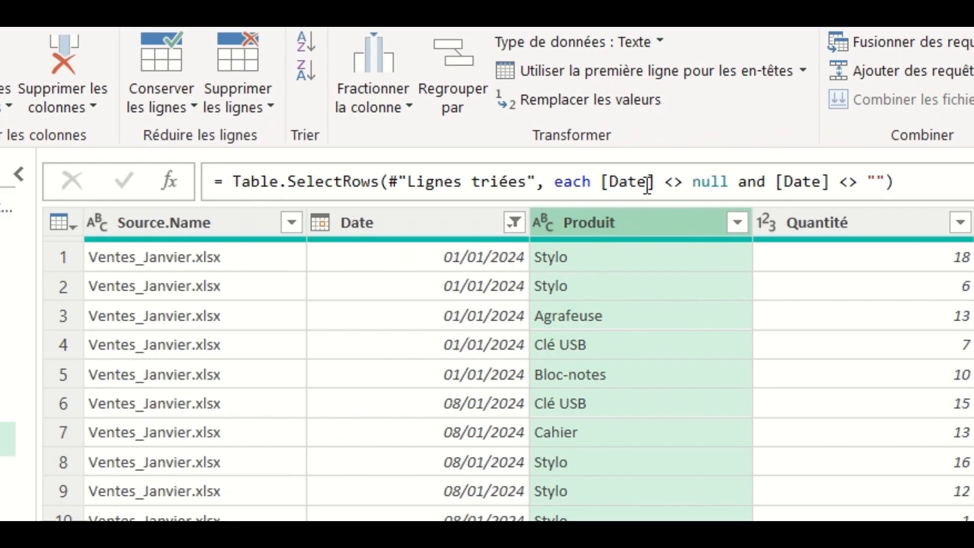
{"action": "left_click", "coordinate": [837, 220]}
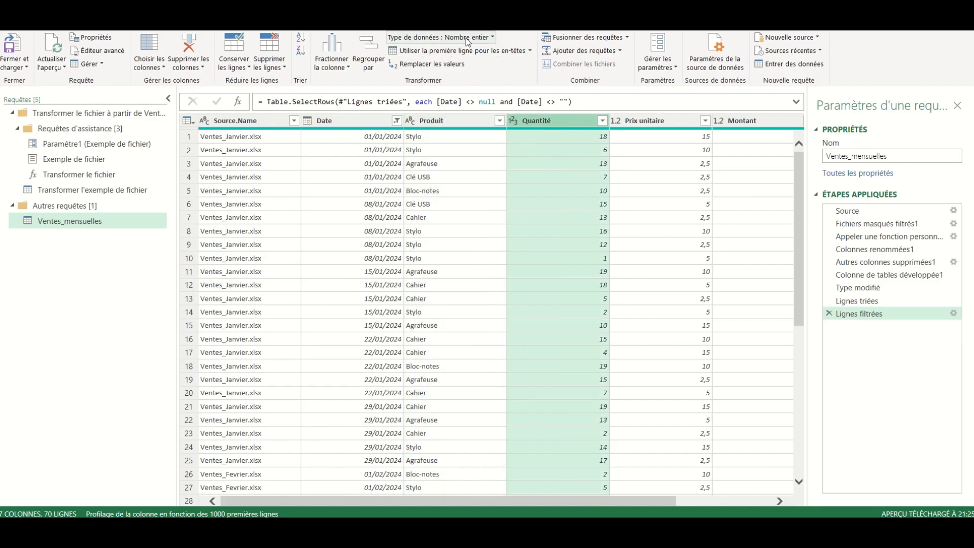
{"action": "left_click", "coordinate": [760, 120]}
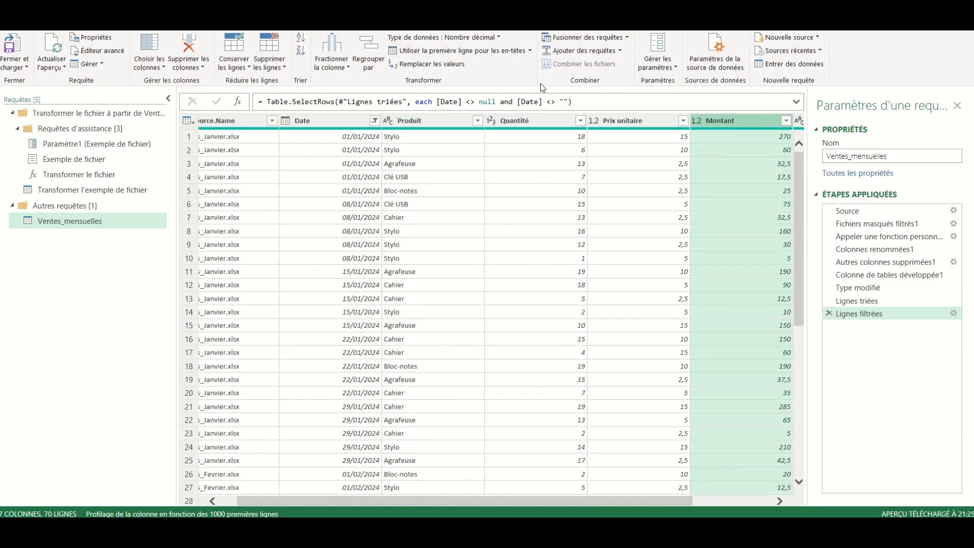
{"action": "left_click_drag", "start_coordinate": [508, 502], "coordinate": [586, 502]}
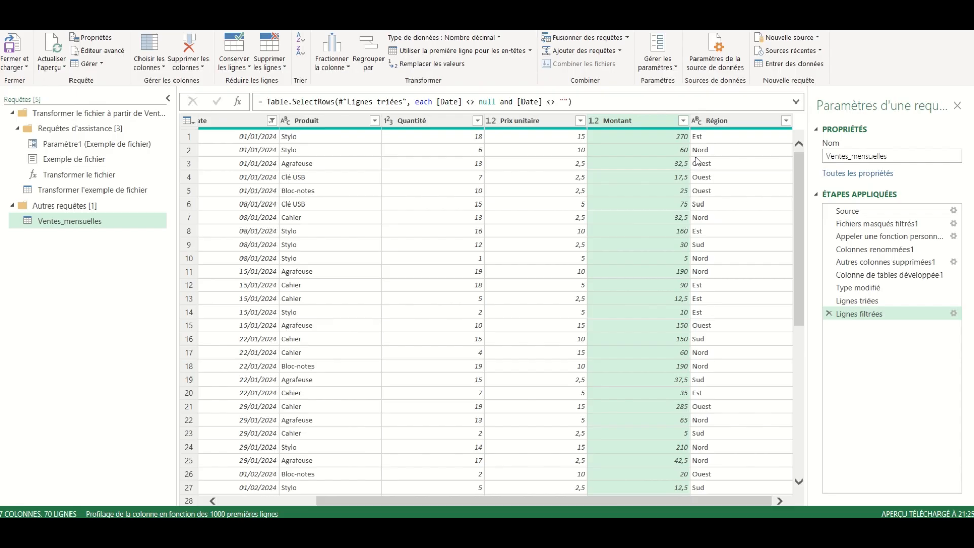
{"action": "left_click", "coordinate": [716, 122]}
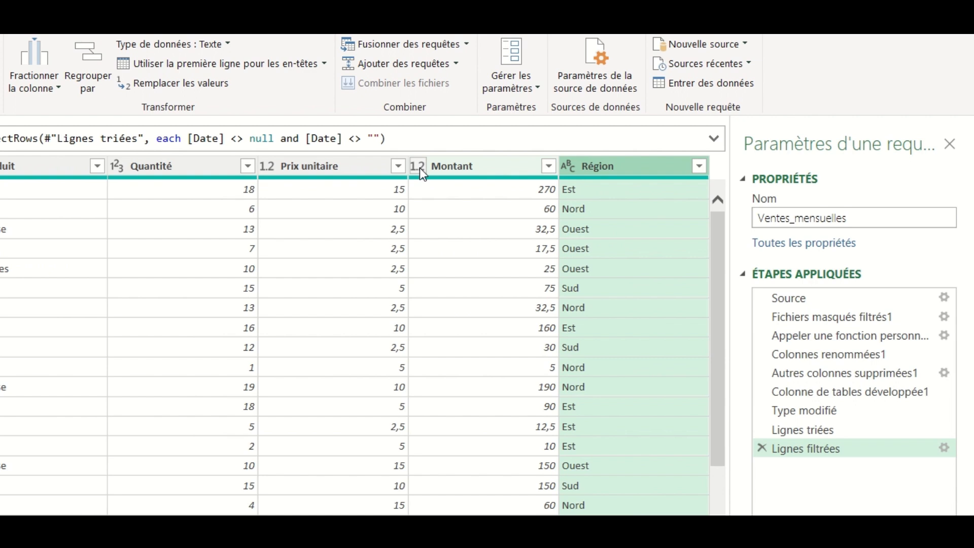
{"action": "left_click", "coordinate": [420, 169]}
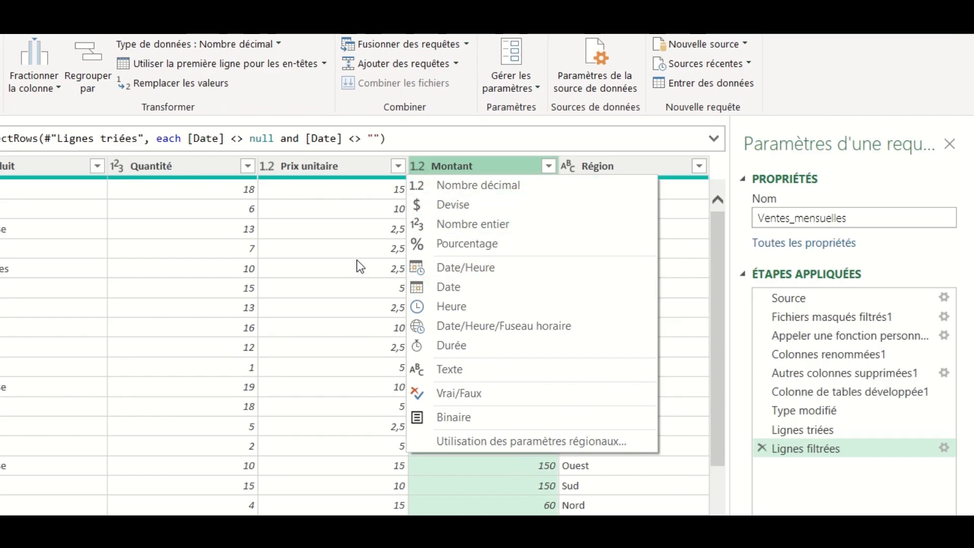
{"action": "left_click", "coordinate": [461, 161]}
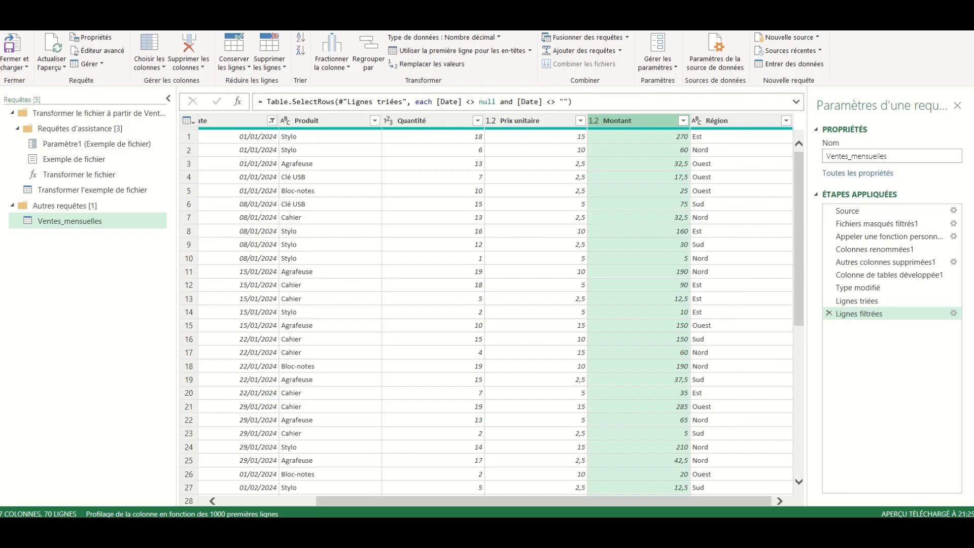
Rename the Ventes_mensuelles query as Ventes_consolidees.
{"action": "left_click", "coordinate": [885, 156]}
{"action": "key", "text": "BackSpace"}
{"action": "key", "text": "BackSpace"}
{"action": "key", "text": "BackSpace"}
{"action": "key", "text": "BackSpace"}
{"action": "key", "text": "BackSpace"}
{"action": "key", "text": "BackSpace"}
{"action": "key", "text": "BackSpace"}
{"action": "key", "text": "BackSpace"}
{"action": "key", "text": "BackSpace"}
{"action": "key", "text": "BackSpace"}
{"action": "key", "text": "BackSpace"}
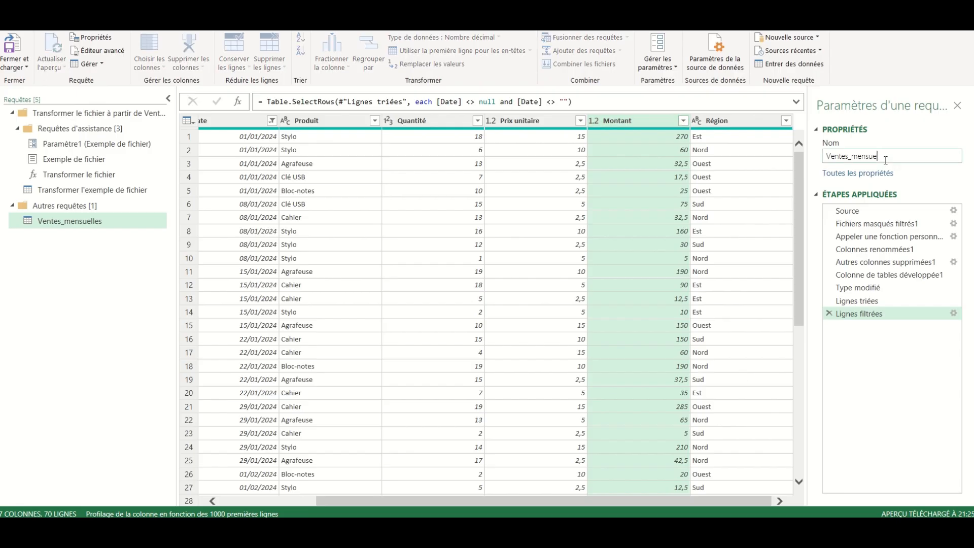
{"action": "type", "text": "_consolidees"}
{"action": "key", "text": "Return"}
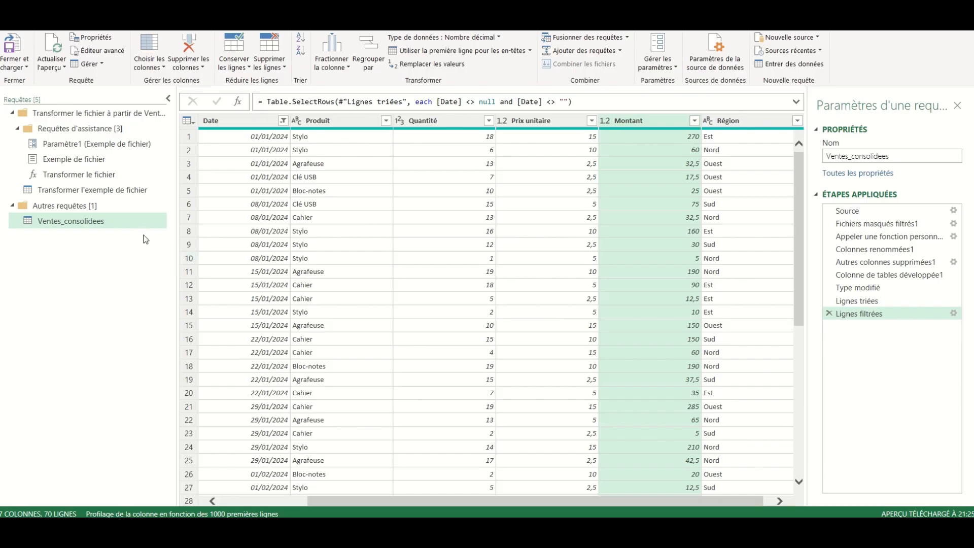
Close the query editor and load the result as a table into the existing Ventes_consolidees worksheet at cell B2.
{"action": "left_click", "coordinate": [26, 68]}
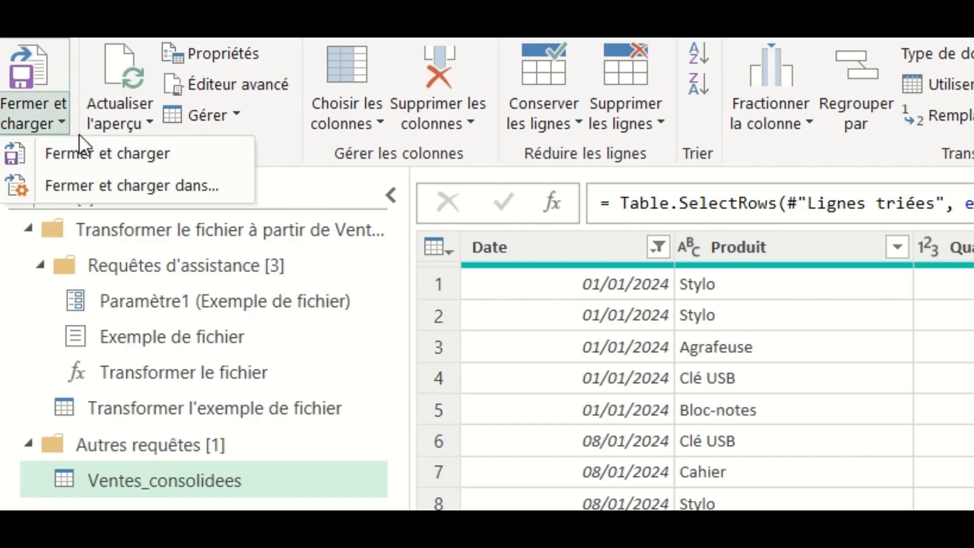
{"action": "left_click", "coordinate": [135, 189]}
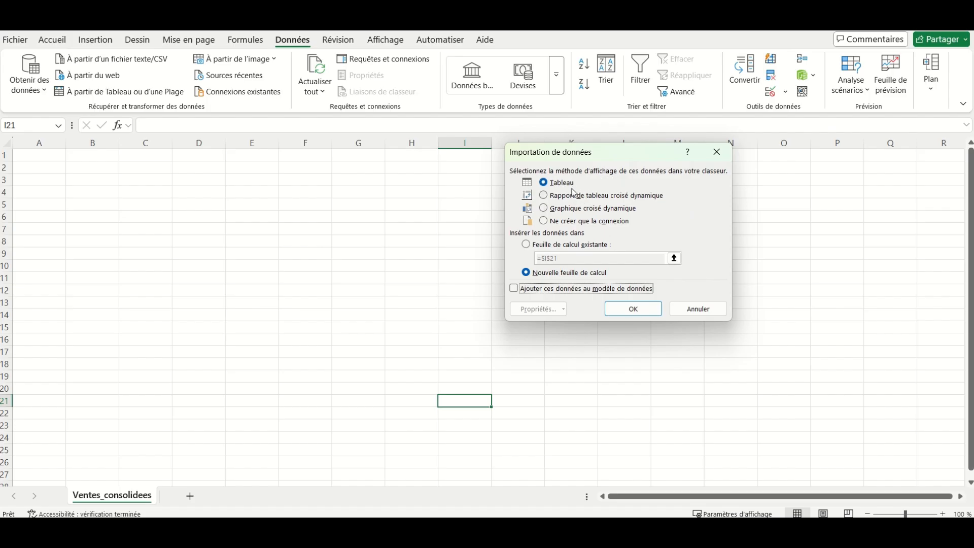
{"action": "left_click", "coordinate": [525, 245]}
{"action": "left_click_drag", "start_coordinate": [535, 258], "coordinate": [556, 268]}
{"action": "key", "text": "BackSpace"}
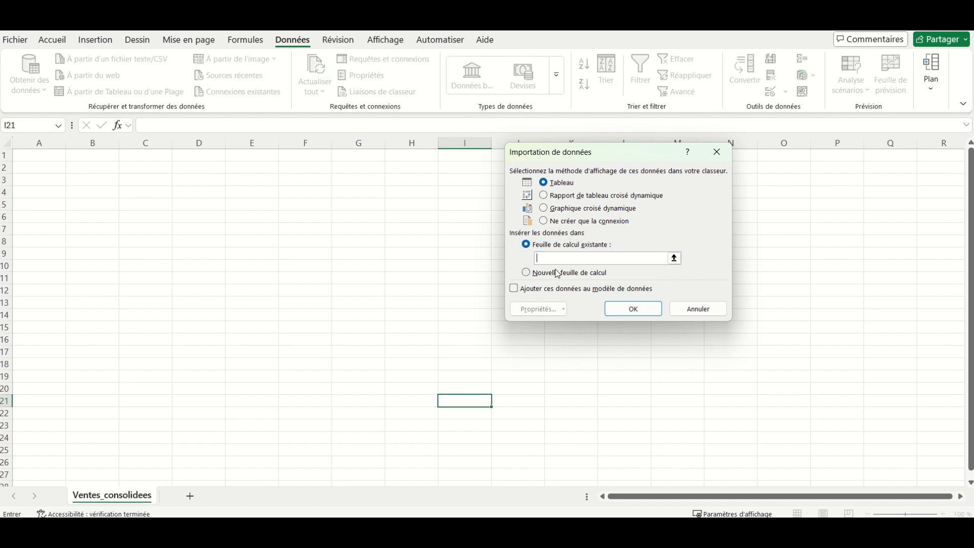
{"action": "type", "text": "="}
{"action": "left_click", "coordinate": [84, 167]}
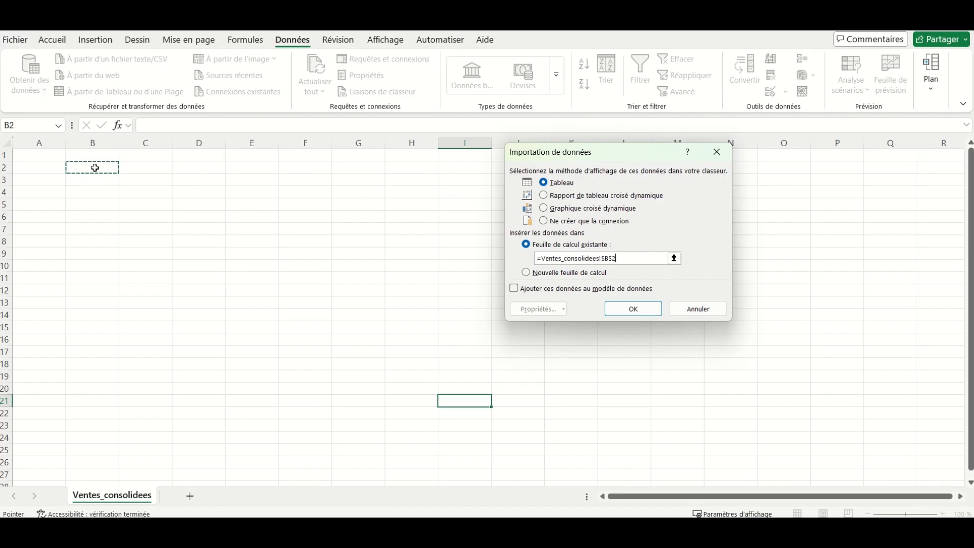
{"action": "left_click", "coordinate": [633, 310]}
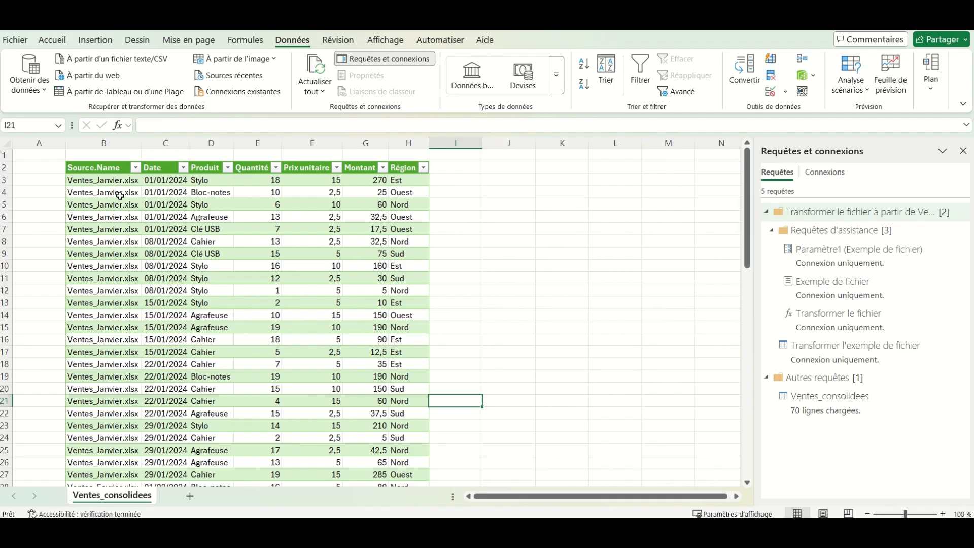
Review the rows of the loaded Ventes_consolidees table from the January sales through the March sales.
{"action": "scroll", "coordinate": [109, 201], "scroll_direction": "down", "scroll_amount": 1}
{"action": "scroll", "coordinate": [109, 199], "scroll_direction": "up", "scroll_amount": 1}
{"action": "scroll", "coordinate": [109, 205], "scroll_direction": "down", "scroll_amount": 1}
{"action": "scroll", "coordinate": [109, 208], "scroll_direction": "down", "scroll_amount": 8}
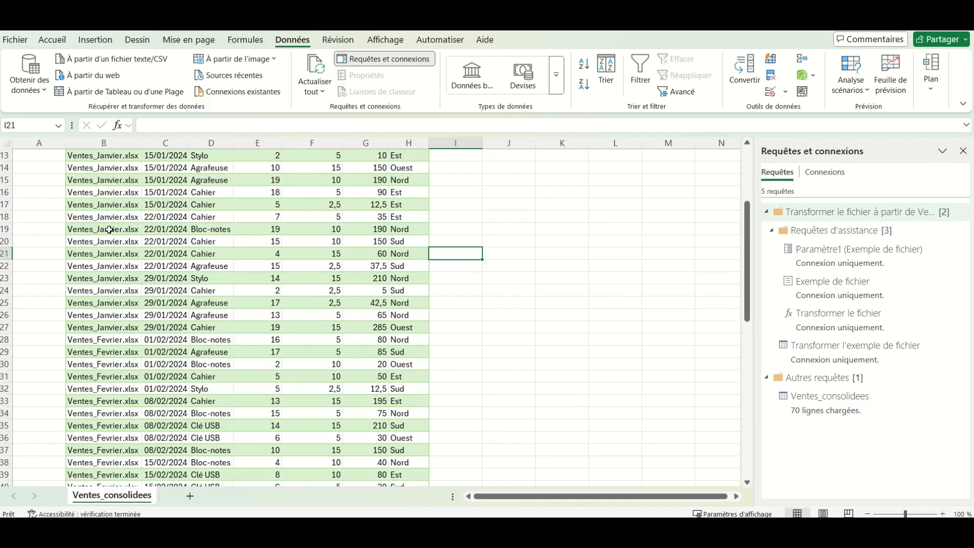
{"action": "scroll", "coordinate": [120, 282], "scroll_direction": "down", "scroll_amount": 5}
{"action": "scroll", "coordinate": [114, 303], "scroll_direction": "down", "scroll_amount": 4}
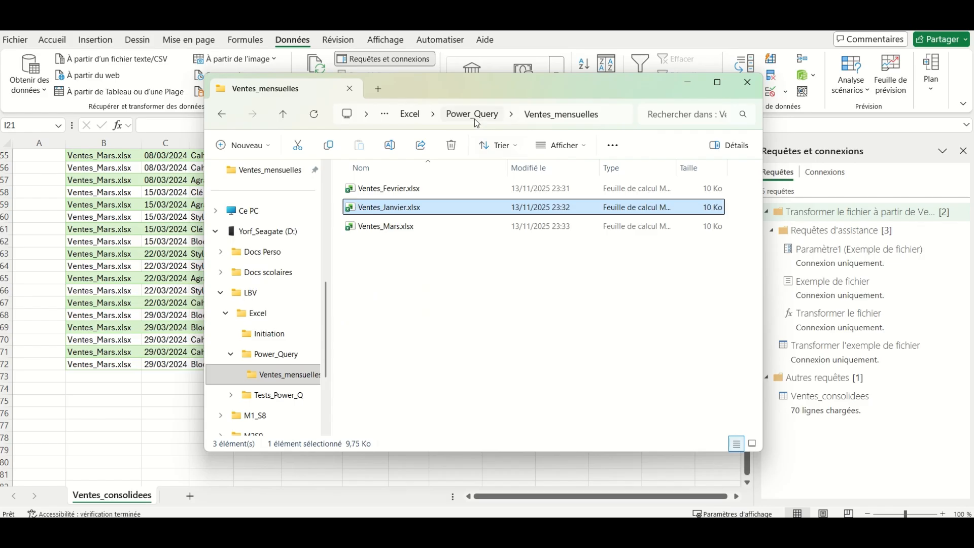
Move Ventes_Avril.xlsx from the Power_Query folder into the Ventes_mensuelles folder, and open that folder to check its files.
{"action": "left_click", "coordinate": [475, 120]}
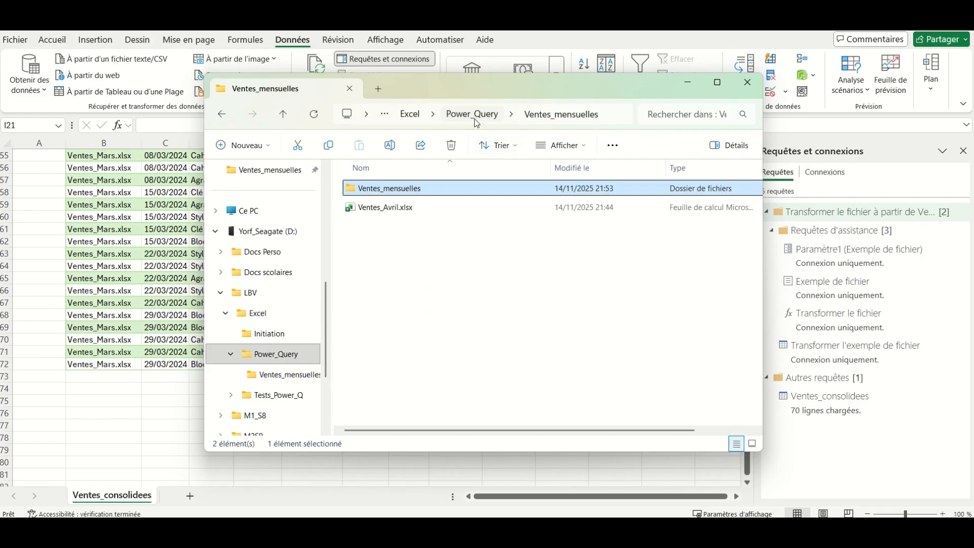
{"action": "left_click", "coordinate": [473, 117]}
{"action": "left_click", "coordinate": [401, 208]}
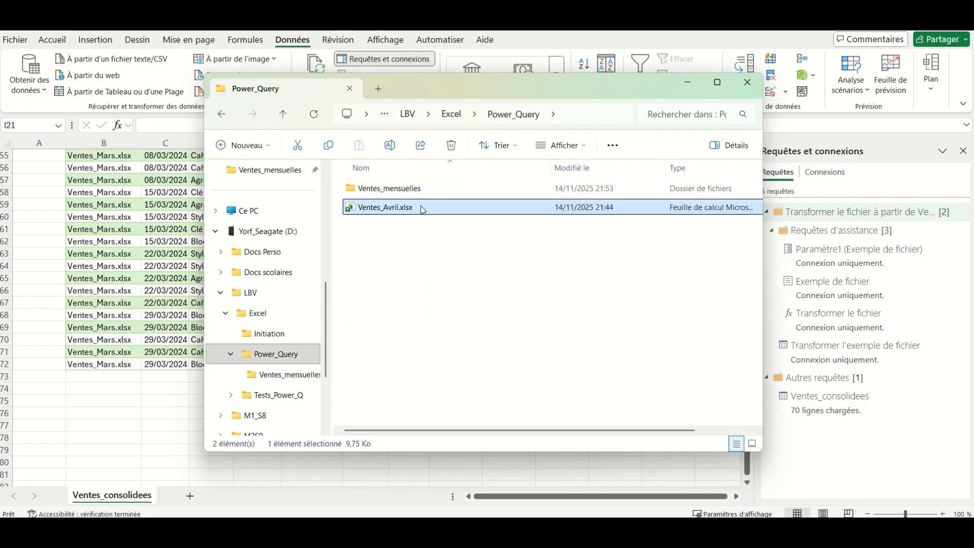
{"action": "left_click_drag", "start_coordinate": [423, 209], "coordinate": [502, 187]}
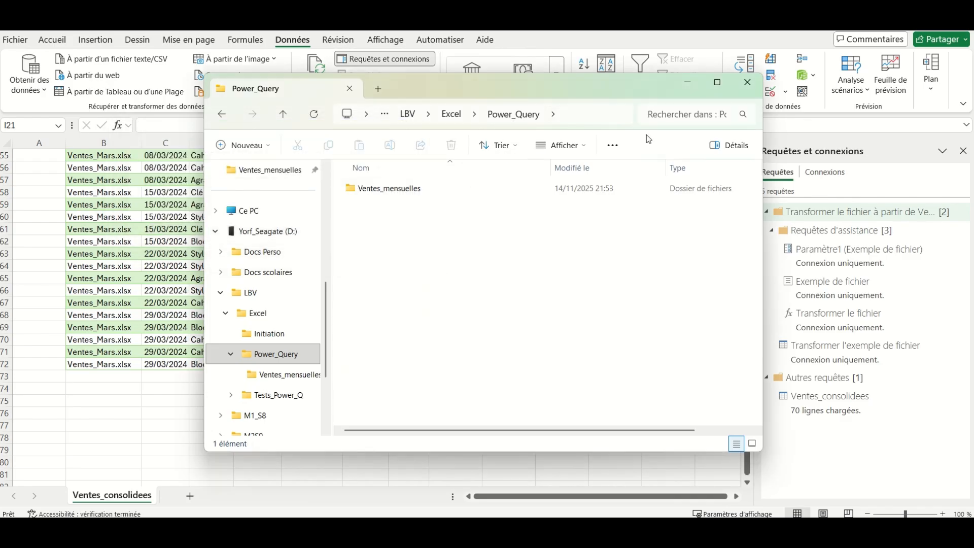
{"action": "double_click", "coordinate": [446, 191]}
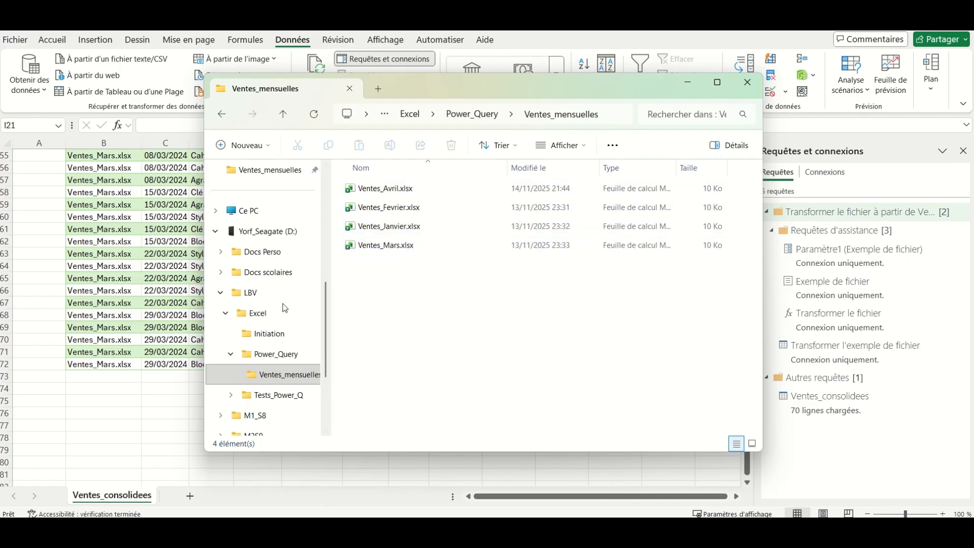
Return to the consolidated workbook, refresh all its data sources, and check the end of the table for the April rows.
{"action": "left_click", "coordinate": [120, 408]}
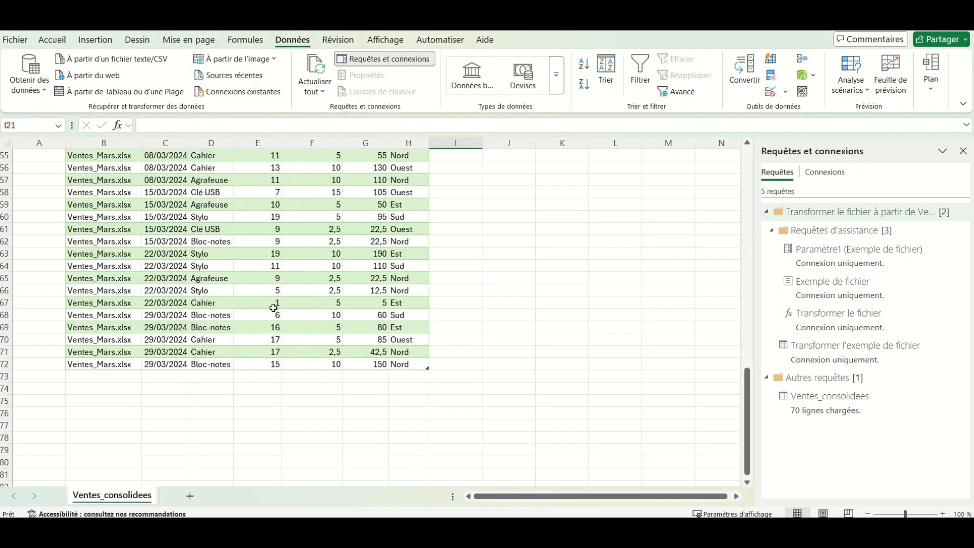
{"action": "scroll", "coordinate": [243, 306], "scroll_direction": "up", "scroll_amount": 3}
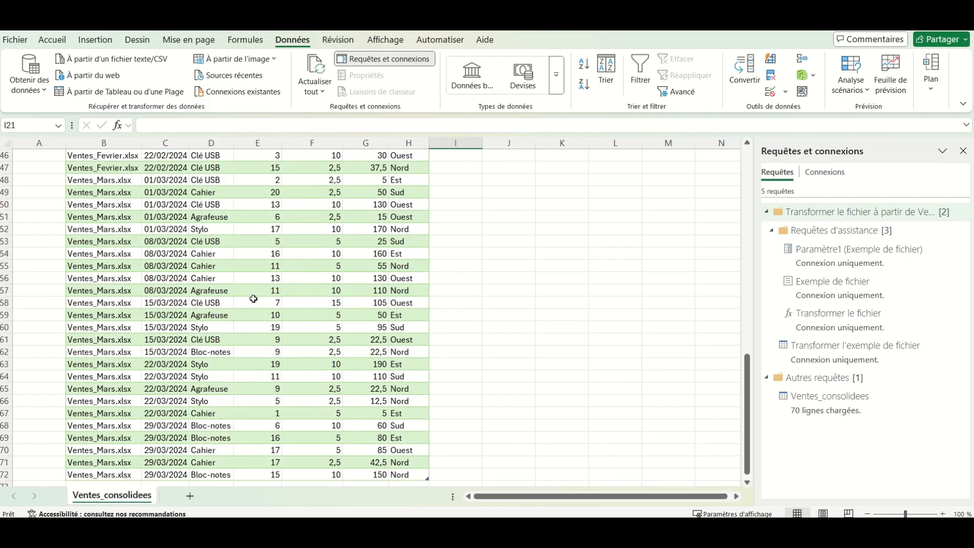
{"action": "scroll", "coordinate": [253, 299], "scroll_direction": "up", "scroll_amount": 2}
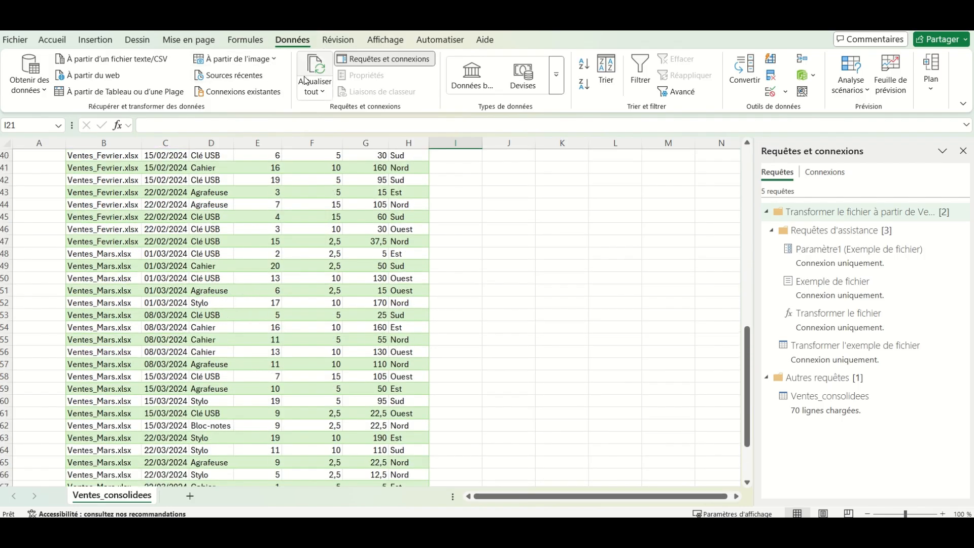
{"action": "left_click", "coordinate": [327, 94]}
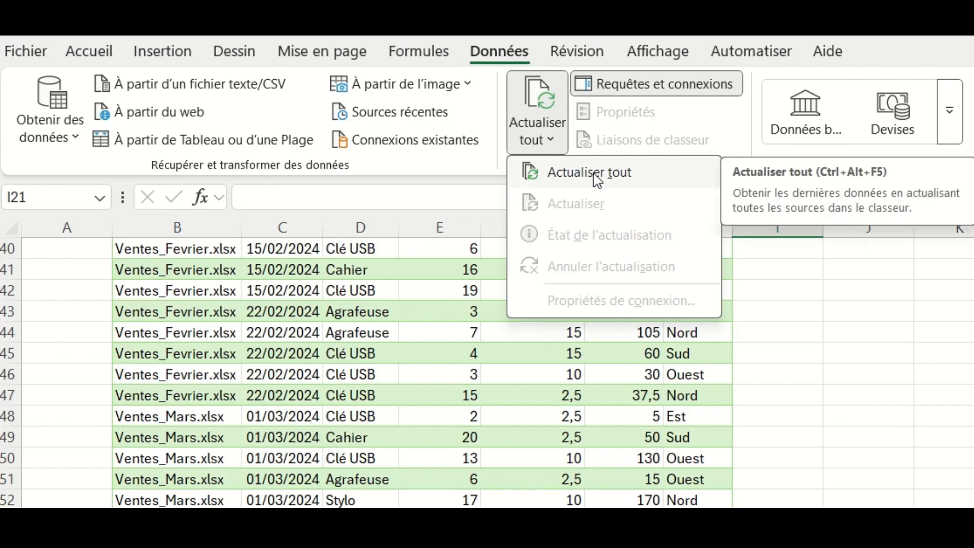
{"action": "left_click", "coordinate": [594, 173]}
{"action": "scroll", "coordinate": [172, 292], "scroll_direction": "down", "scroll_amount": 12}
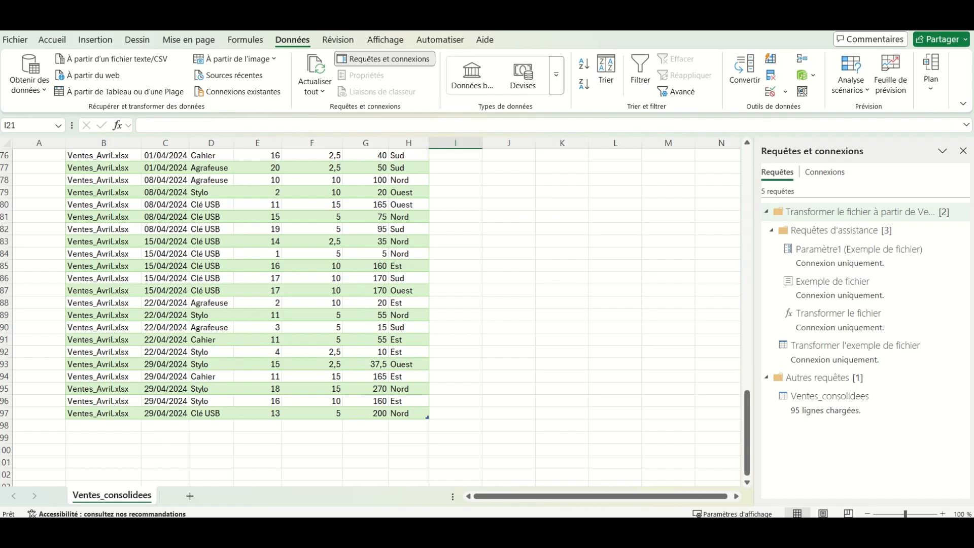
Open Ventes_Avril.xlsx and, in row 26, set the amount to 1000 and the region to Ouest.
{"action": "key", "text": "alt+Tab"}
{"action": "double_click", "coordinate": [439, 193]}
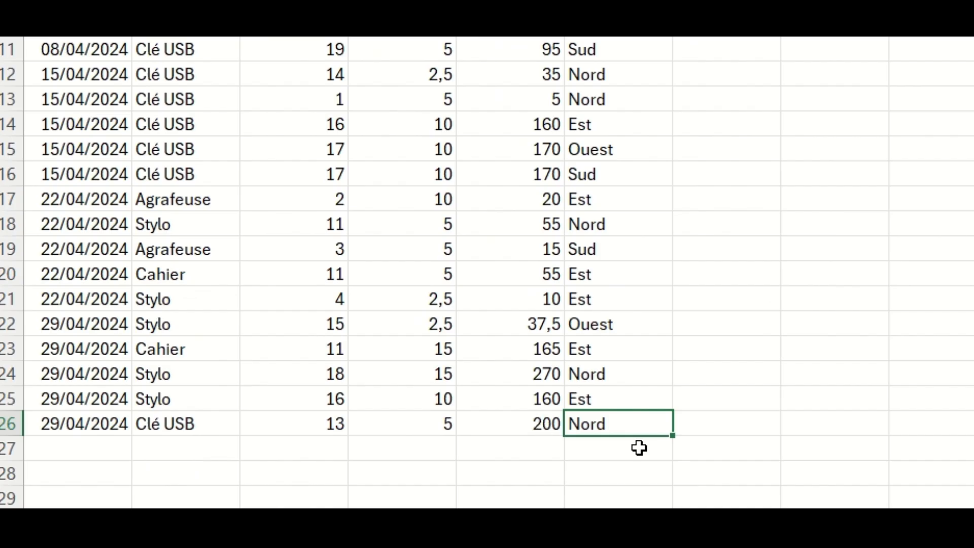
{"action": "left_click", "coordinate": [530, 423]}
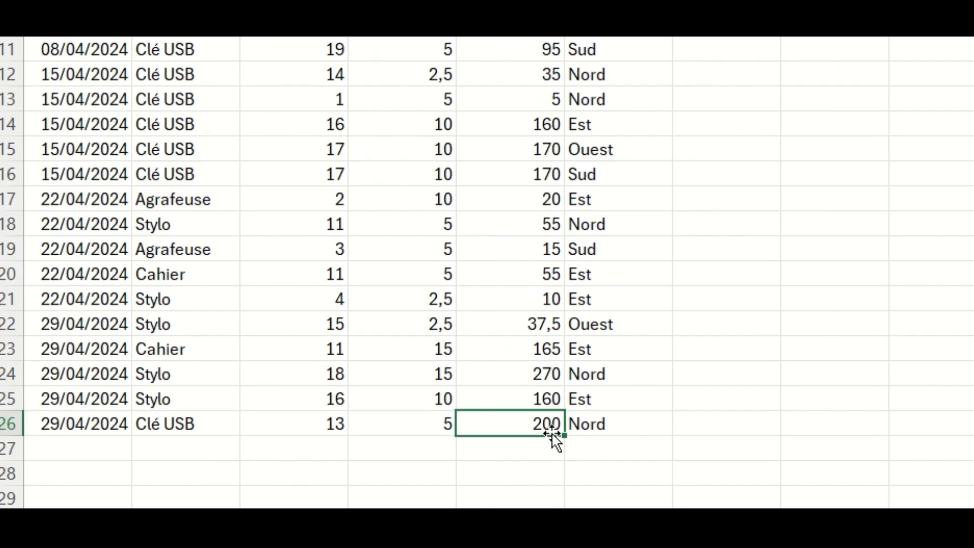
{"action": "type", "text": "1000"}
{"action": "key", "text": "Tab"}
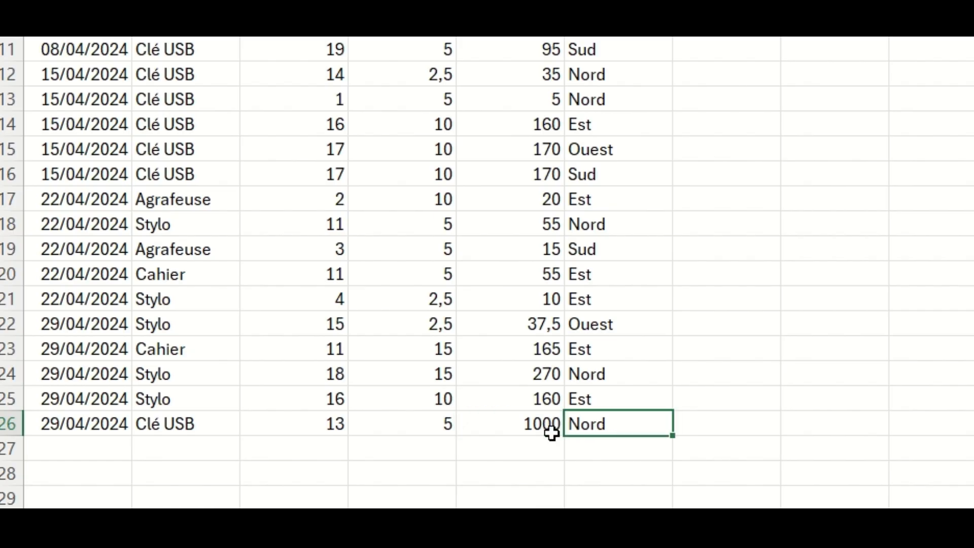
{"action": "type", "text": "Oue"}
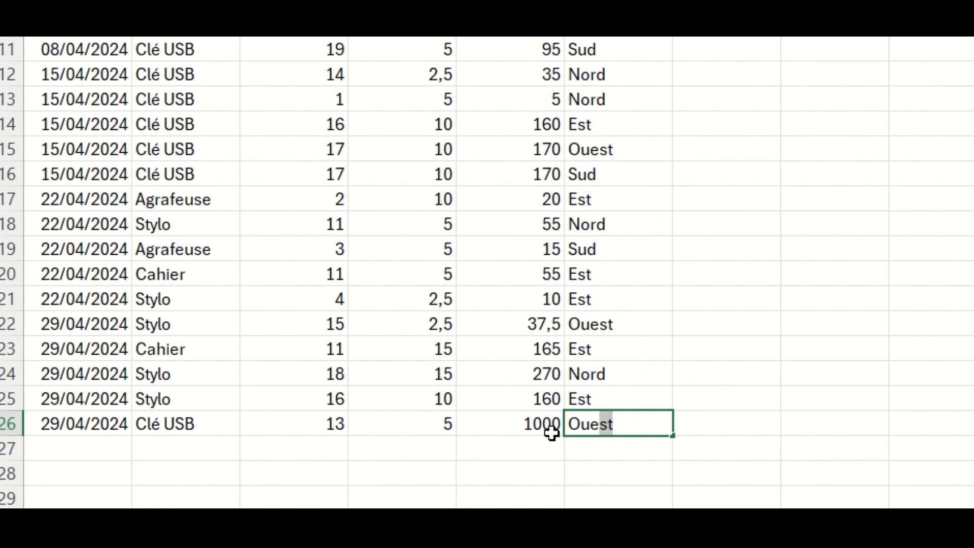
{"action": "key", "text": "Tab"}
Switch back to the consolidated workbook and refresh all data sources to bring in the edited April row.
{"action": "left_click", "coordinate": [446, 389]}
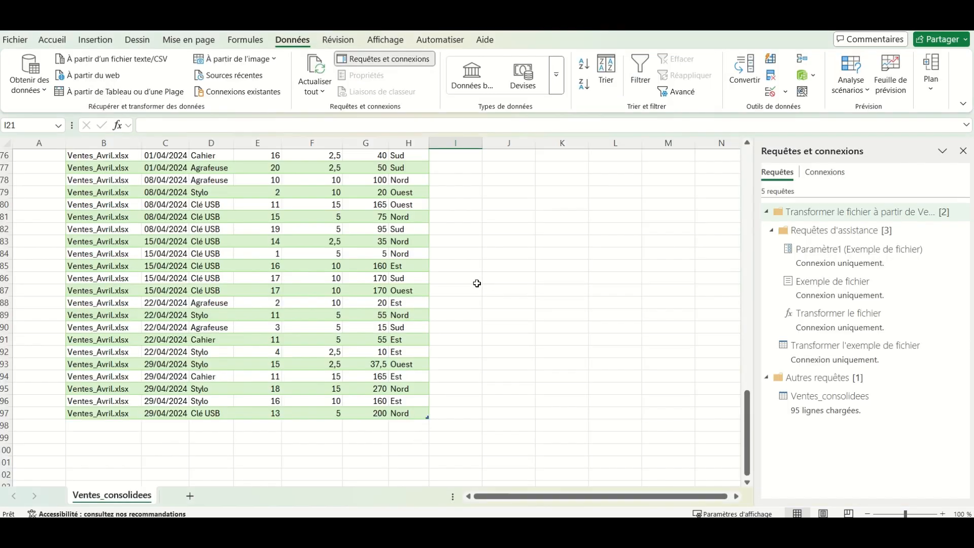
{"action": "left_click", "coordinate": [323, 93]}
{"action": "left_click", "coordinate": [337, 109]}
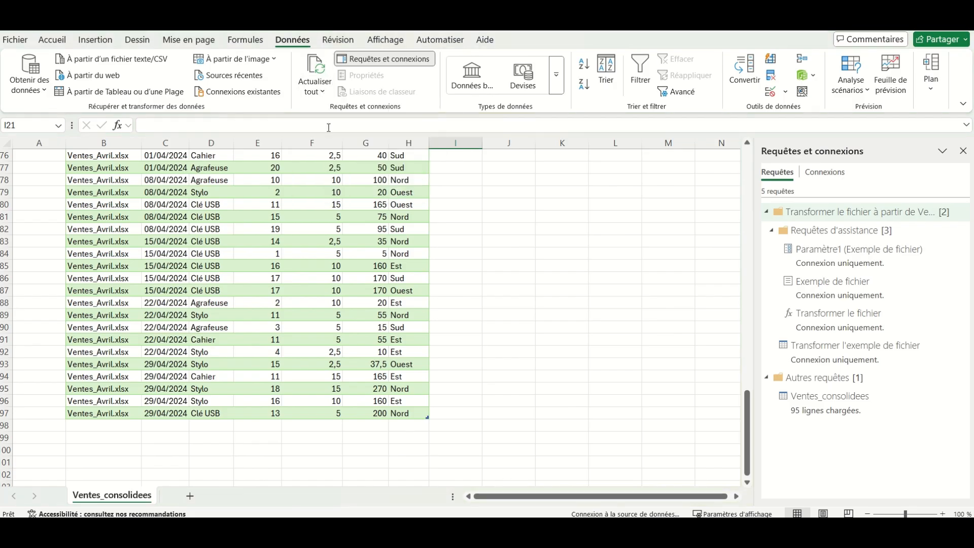